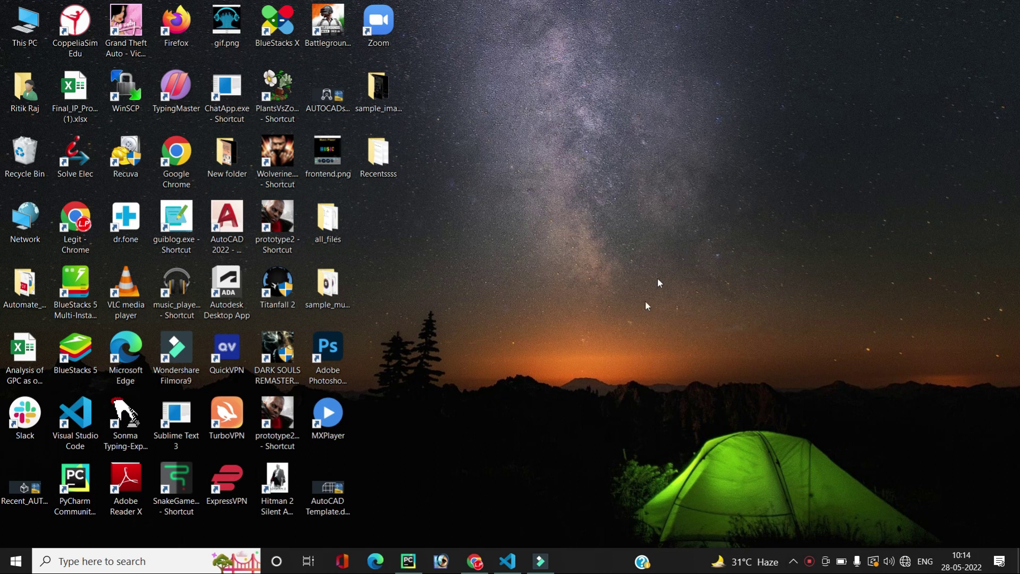
Step: Restore PyCharm and place the cursor in delete_song, lines 378–381 of music_player.py
click(408, 561)
click(560, 220)
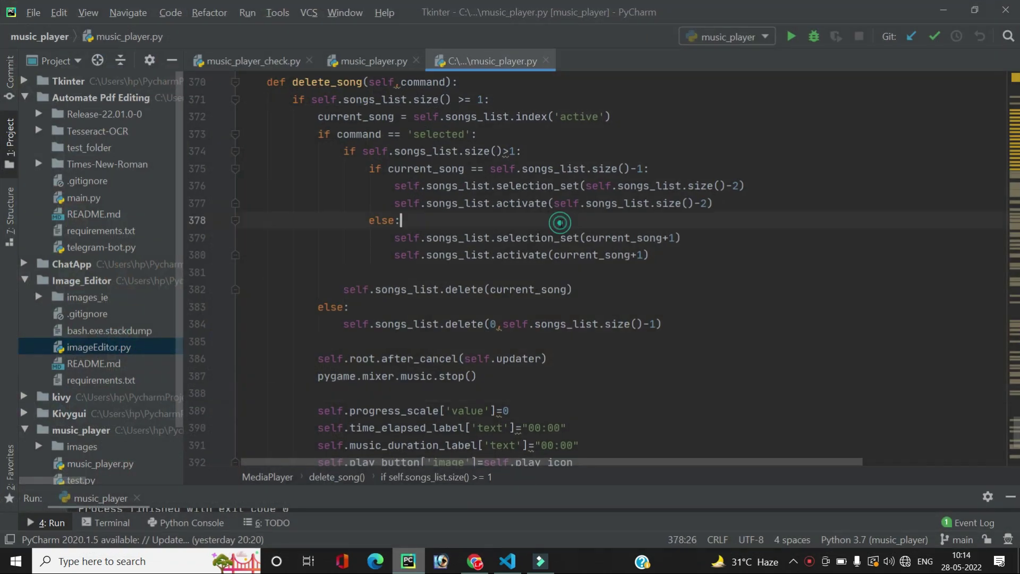
click(668, 269)
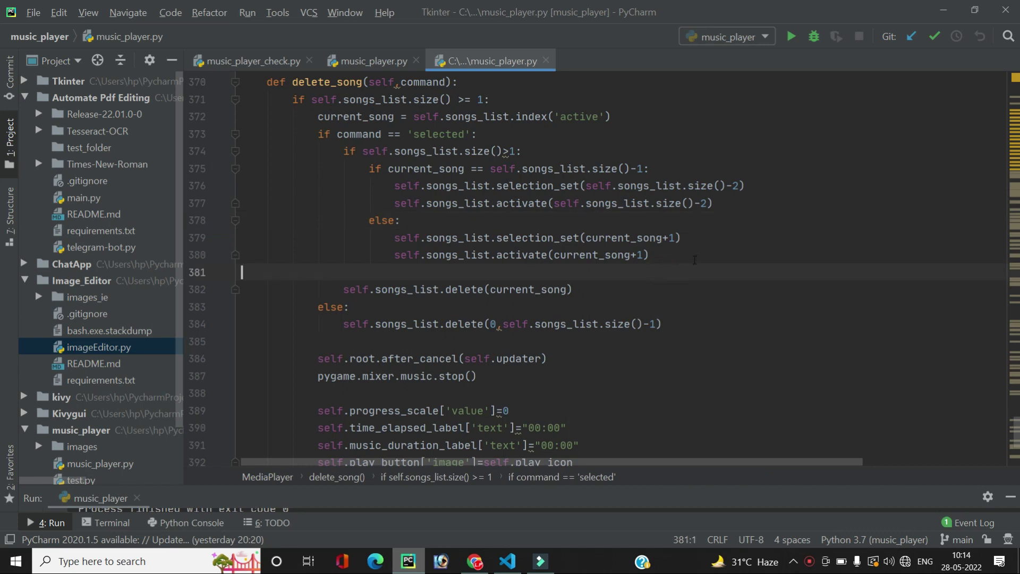
click(695, 256)
click(662, 269)
Step: Open Command Prompt, run 'pip install auto-py-to-exe', then launch 'auto-py-to-exe'
click(944, 9)
click(152, 561)
text(cmd)
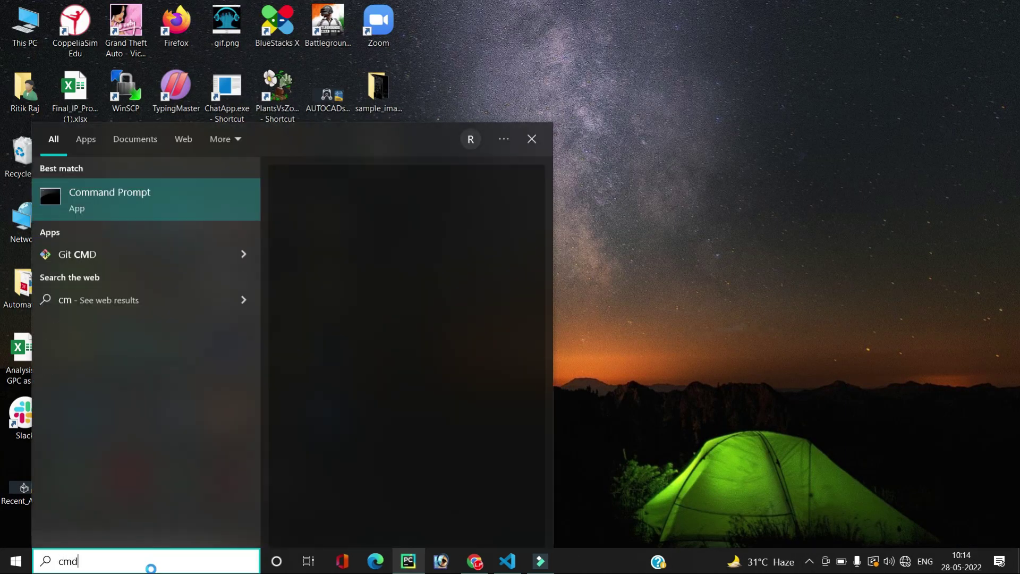
key(Return)
drag(383, 48, 575, 79)
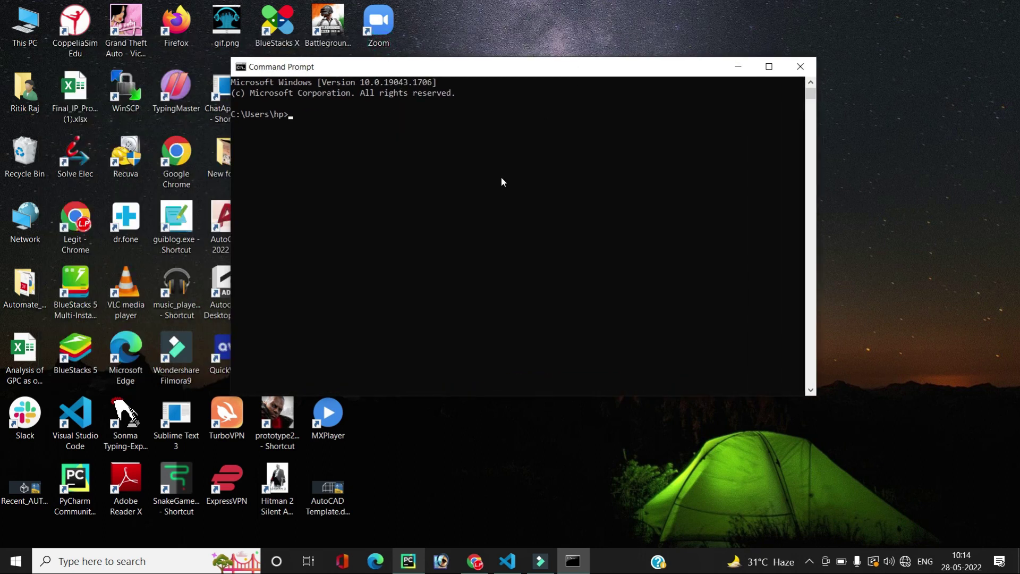
text(pip install auto-py-to)
text(-exe)
key(Return)
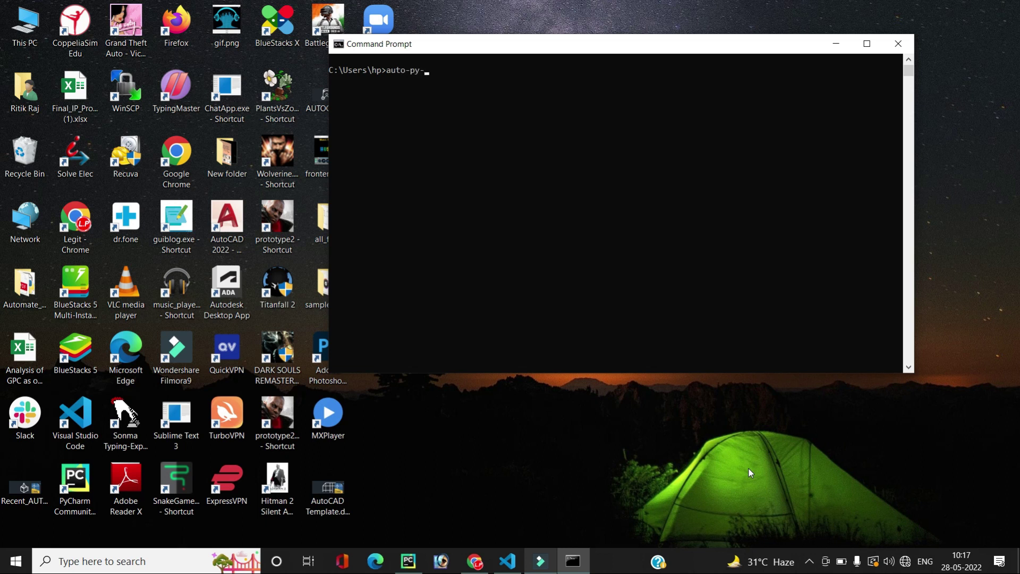
key(Return)
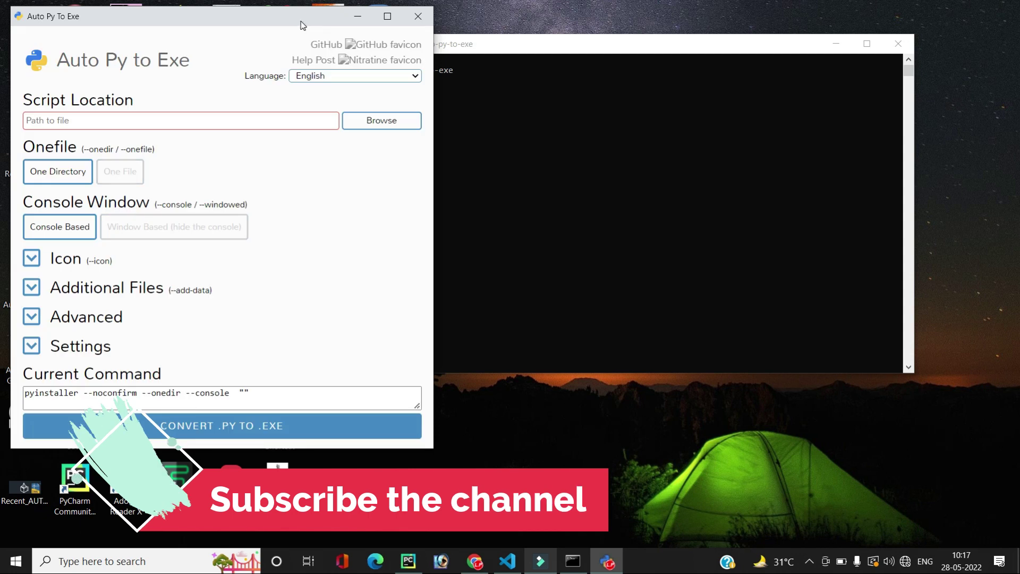
drag(300, 31, 450, 41)
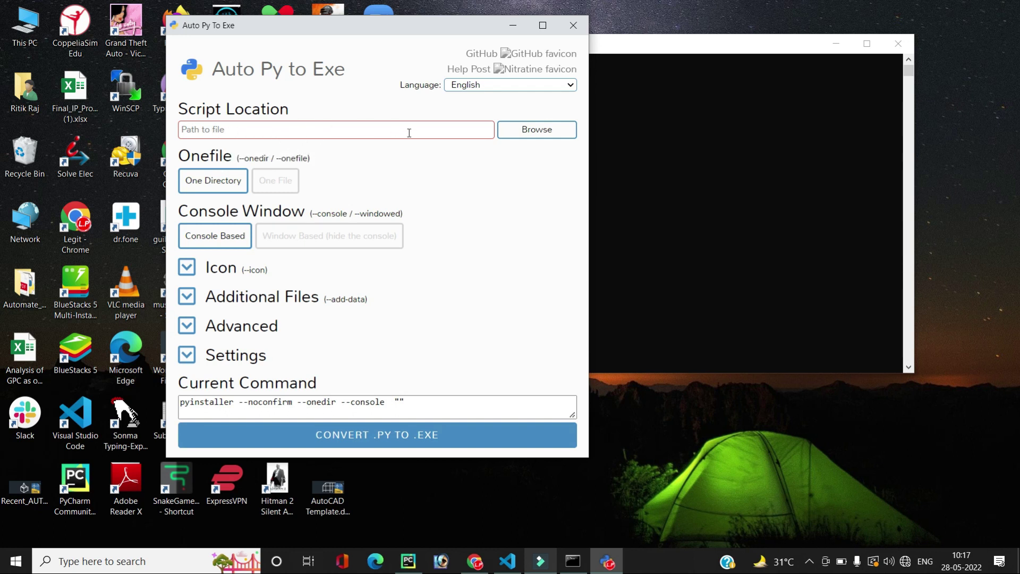
Step: Pick C:\Users\hp\PycharmProjects\music_player\music_player.py as the Script Location
click(547, 141)
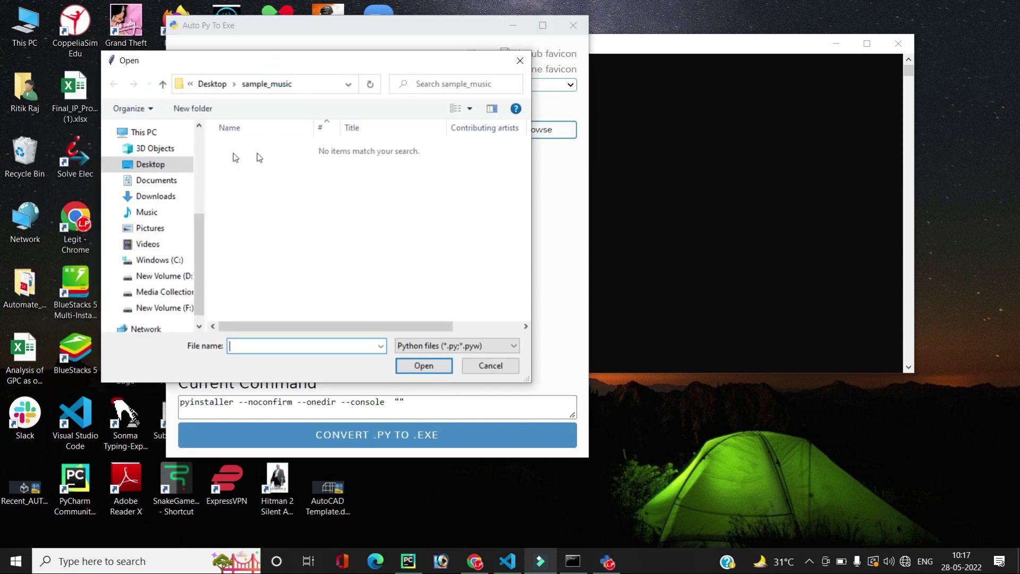
click(144, 133)
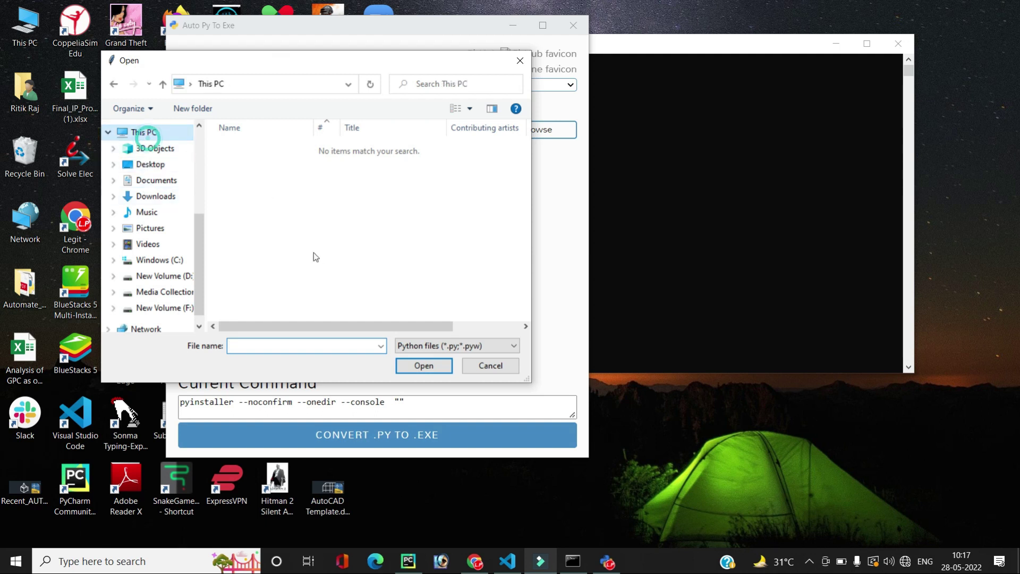
scroll(318, 254, down, 5)
double_click(303, 200)
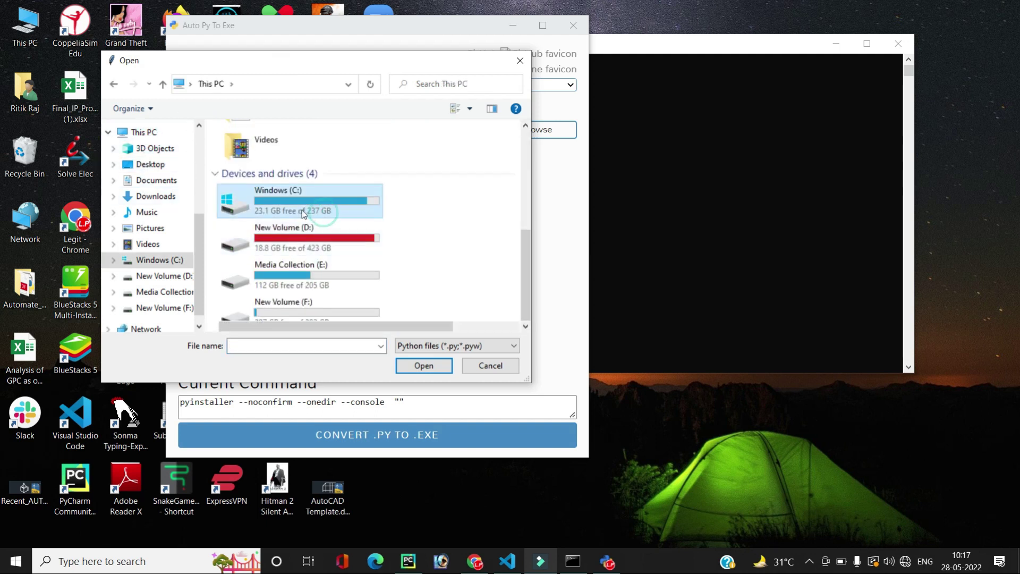
click(274, 288)
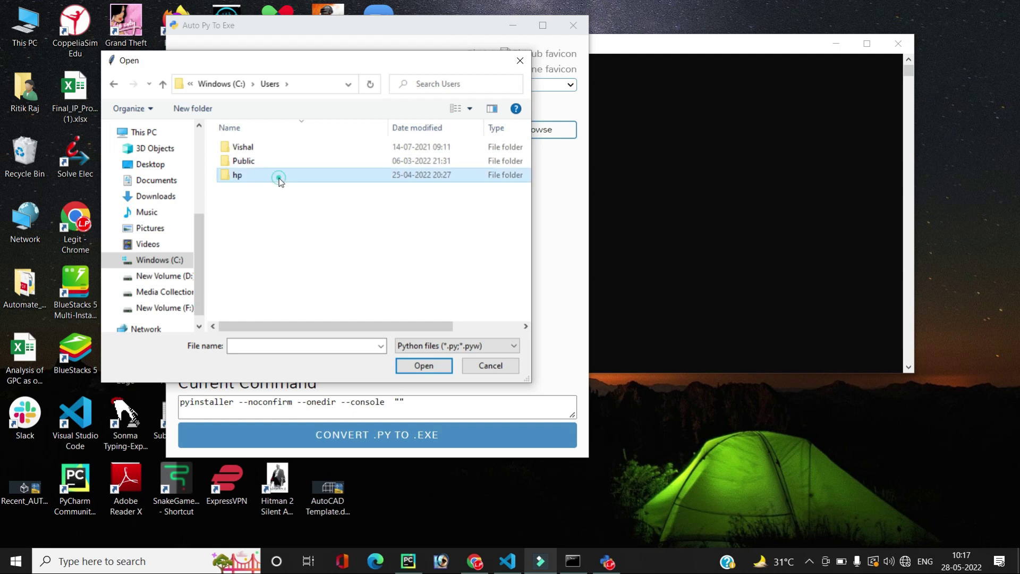
double_click(276, 176)
scroll(296, 205, down, 3)
scroll(295, 240, down, 3)
scroll(289, 279, down, 3)
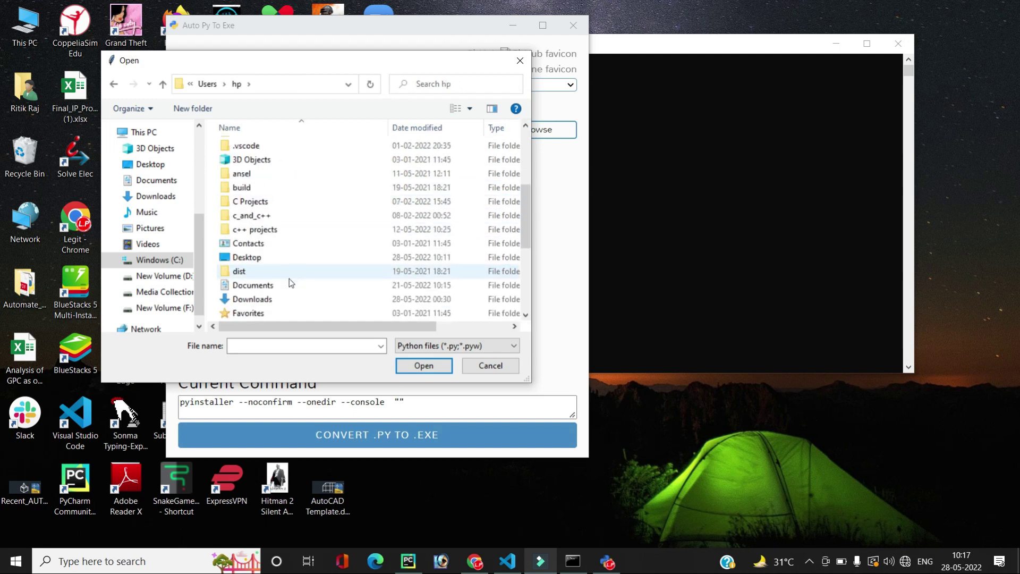
scroll(287, 282, down, 3)
scroll(294, 269, down, 3)
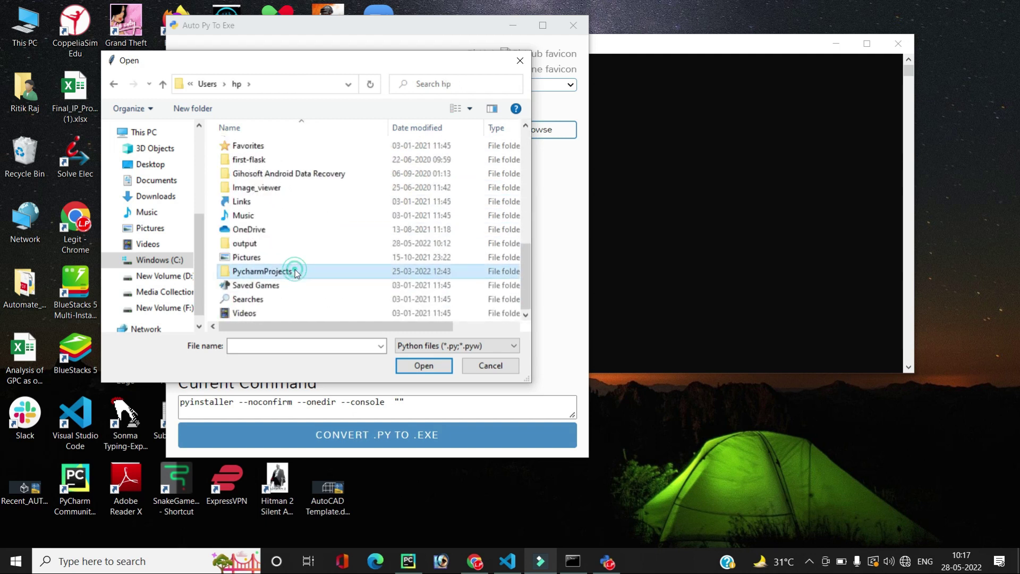
double_click(294, 270)
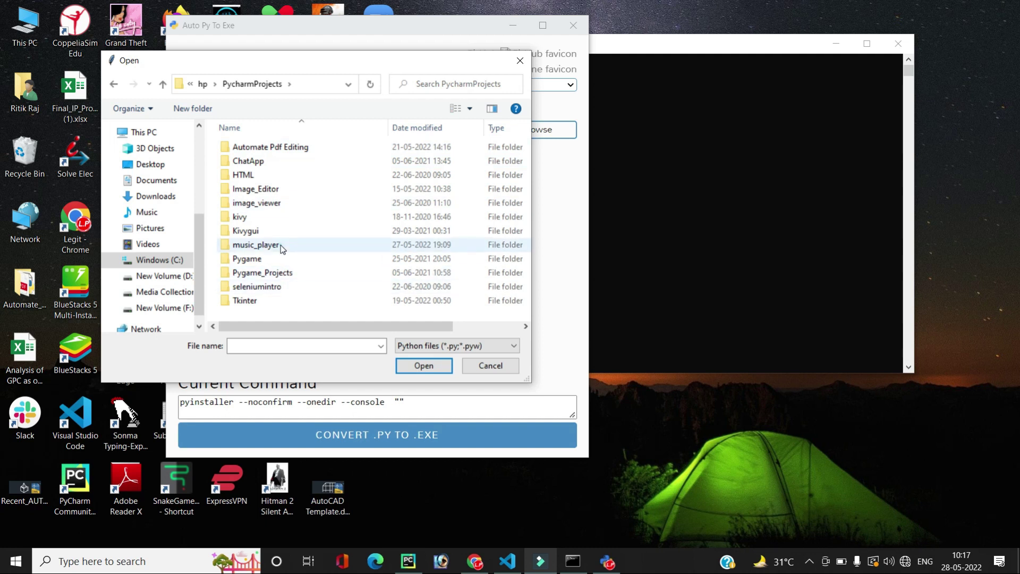
double_click(255, 245)
click(261, 189)
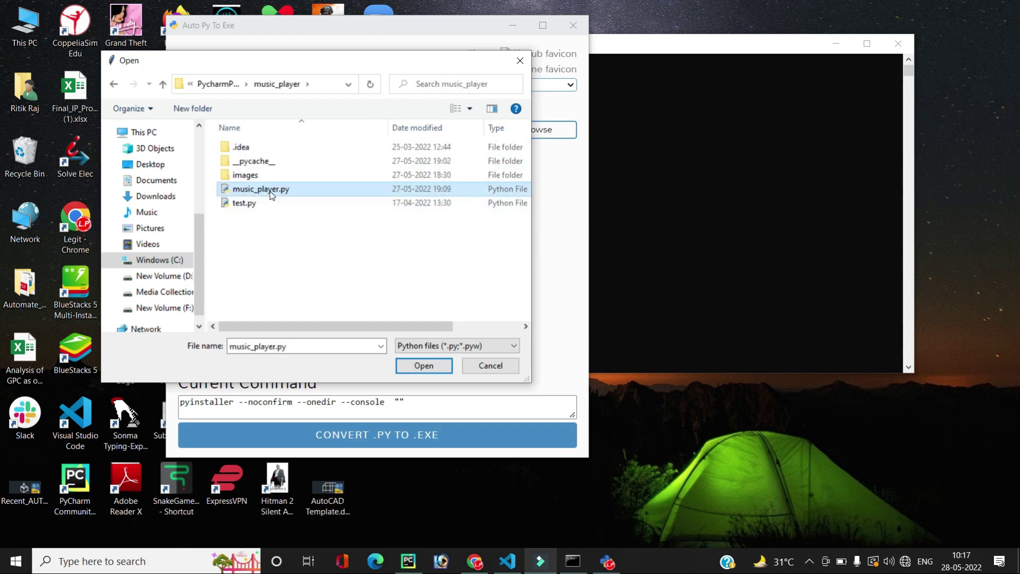
click(423, 366)
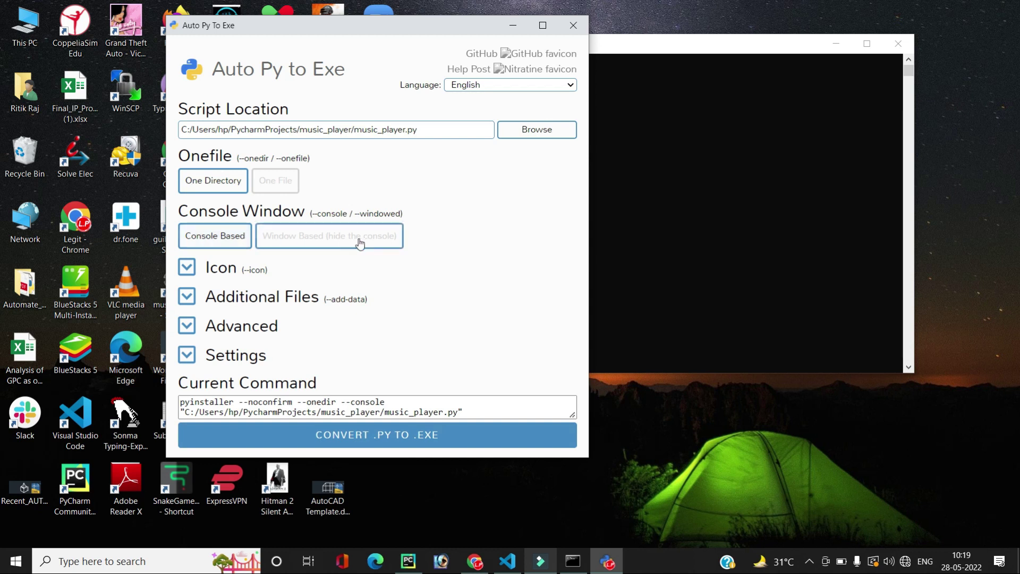
Step: Choose 'Window Based (hide the console)' and expand the Icon section
click(335, 238)
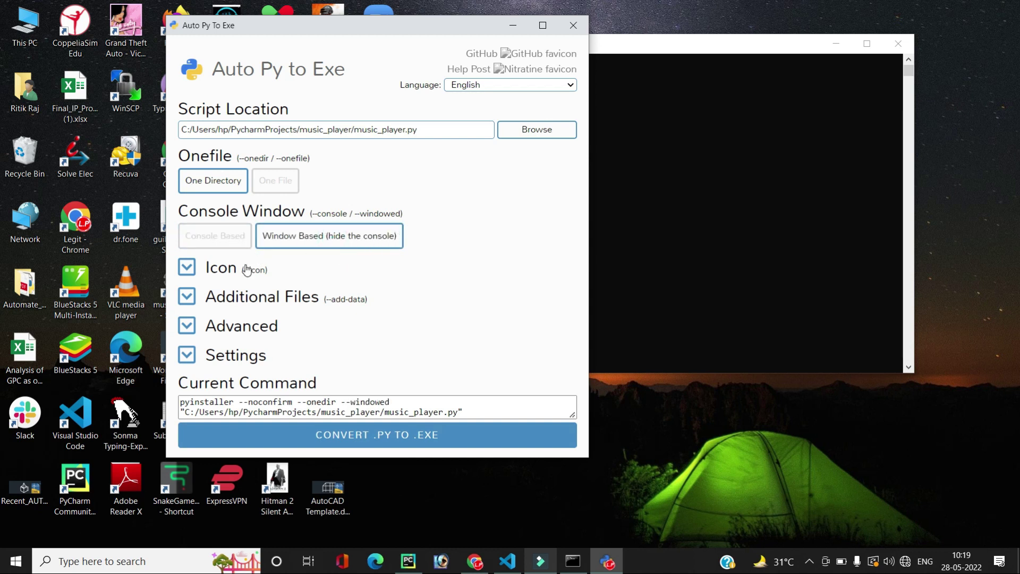
click(231, 270)
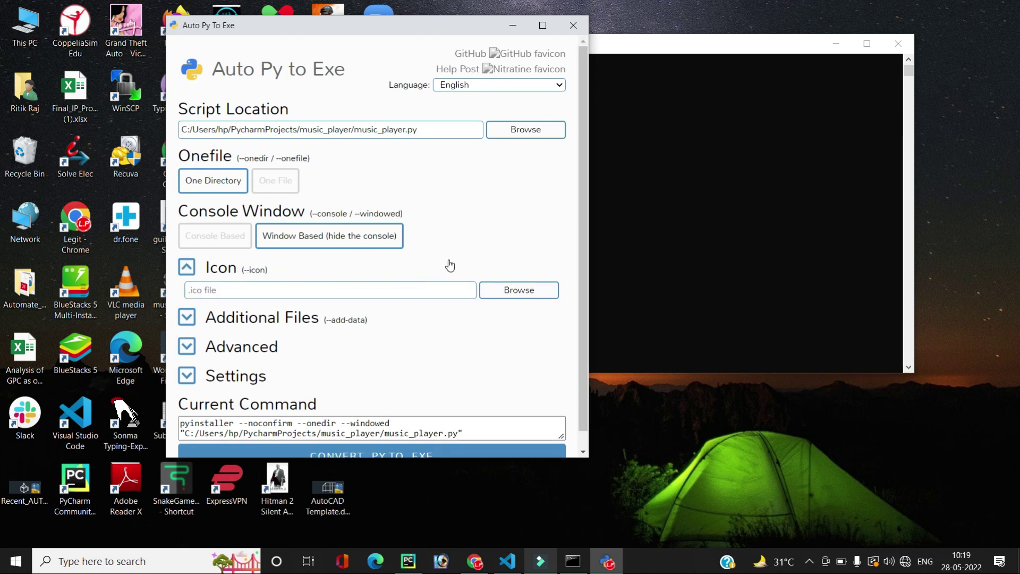
Step: Set images/music.ico as the app icon and expand Additional Files
click(504, 293)
click(231, 182)
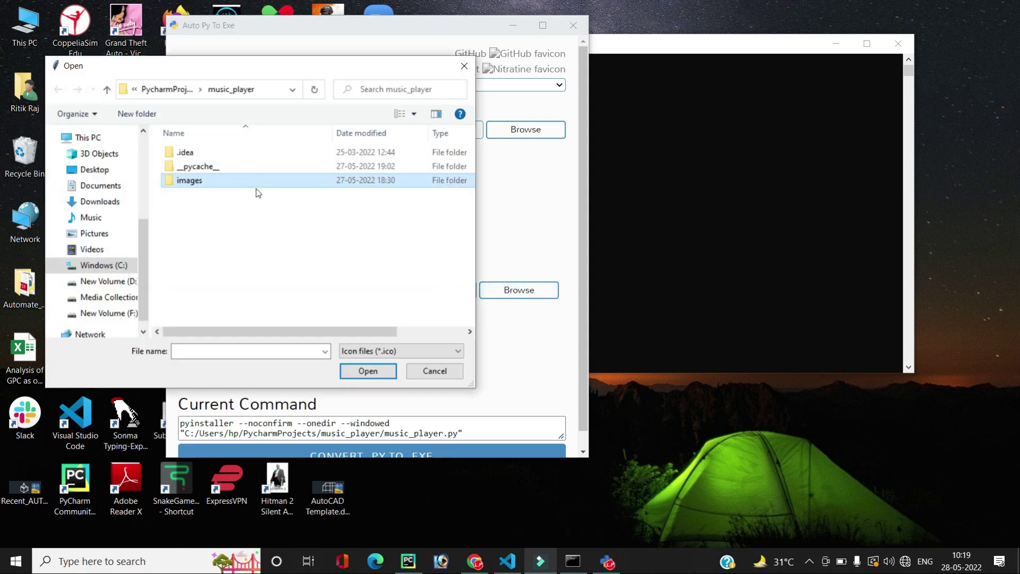
double_click(239, 180)
click(195, 167)
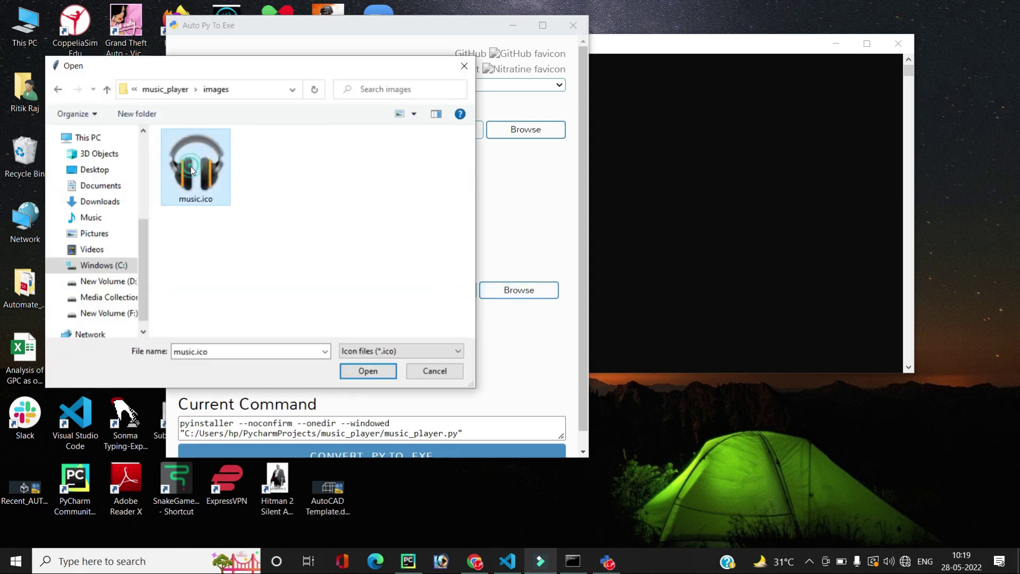
click(367, 370)
scroll(287, 307, down, 1)
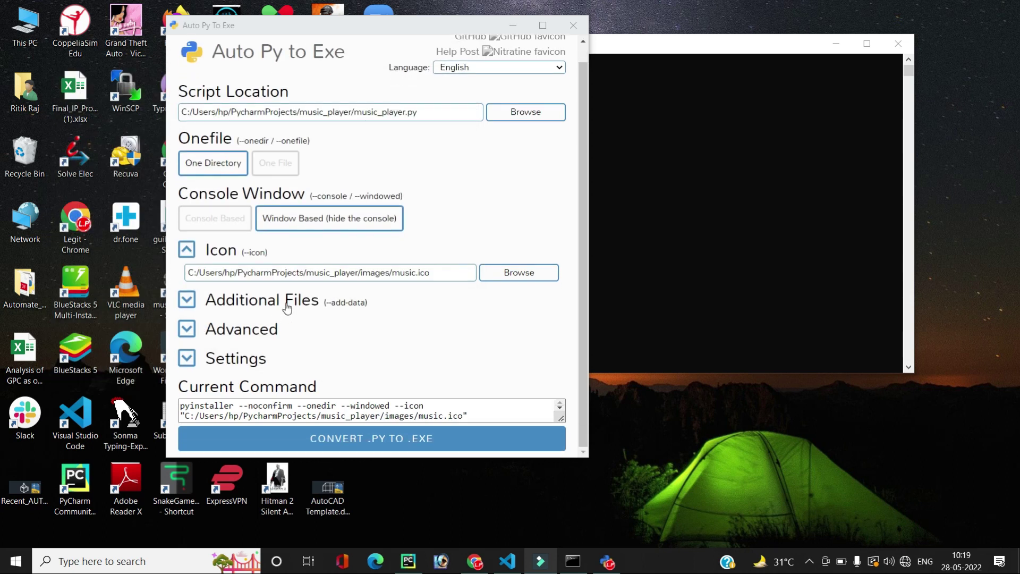
click(249, 302)
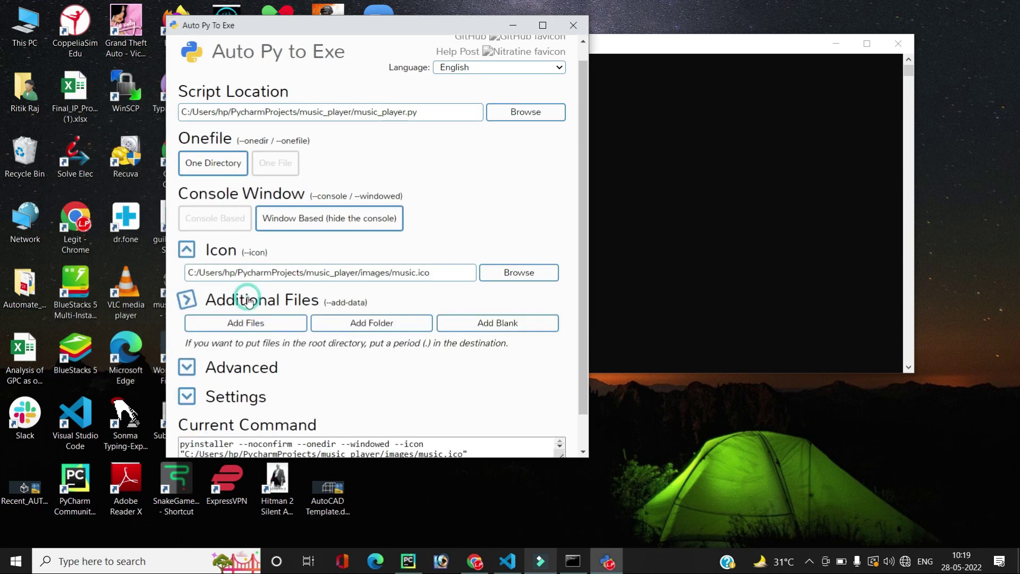
Step: Add the music_player project's images folder as a bundled data folder
click(397, 327)
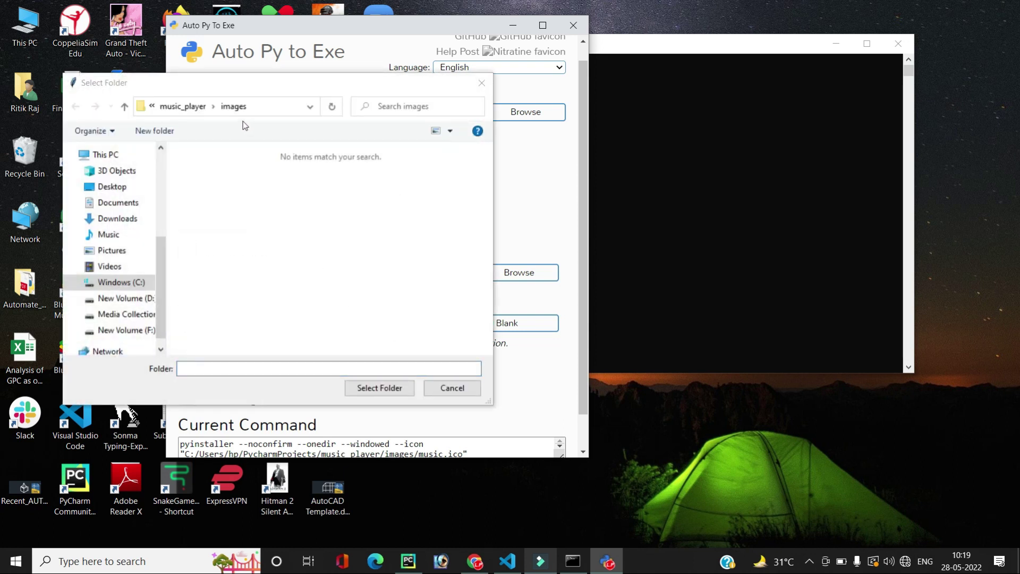
click(183, 106)
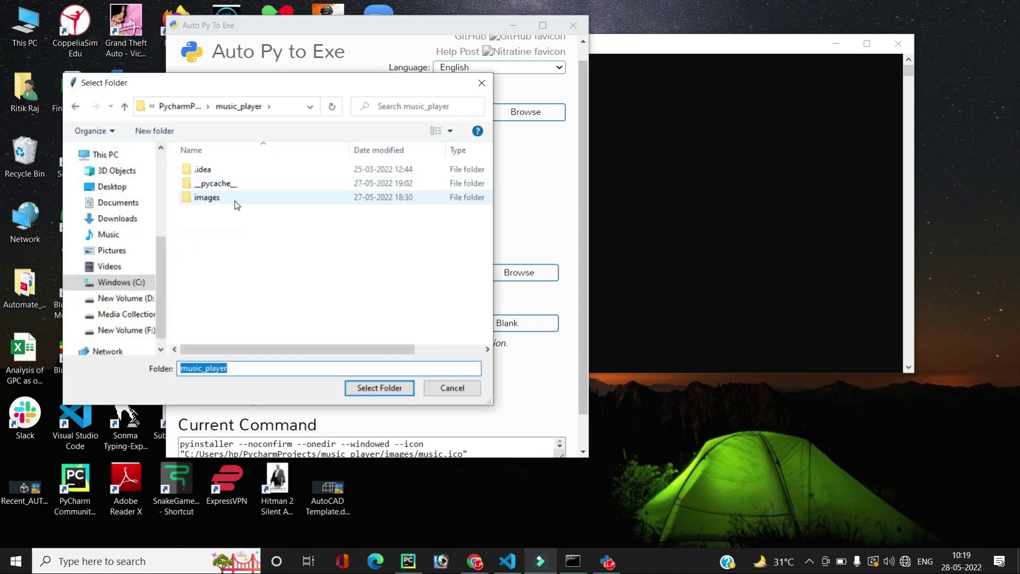
click(235, 200)
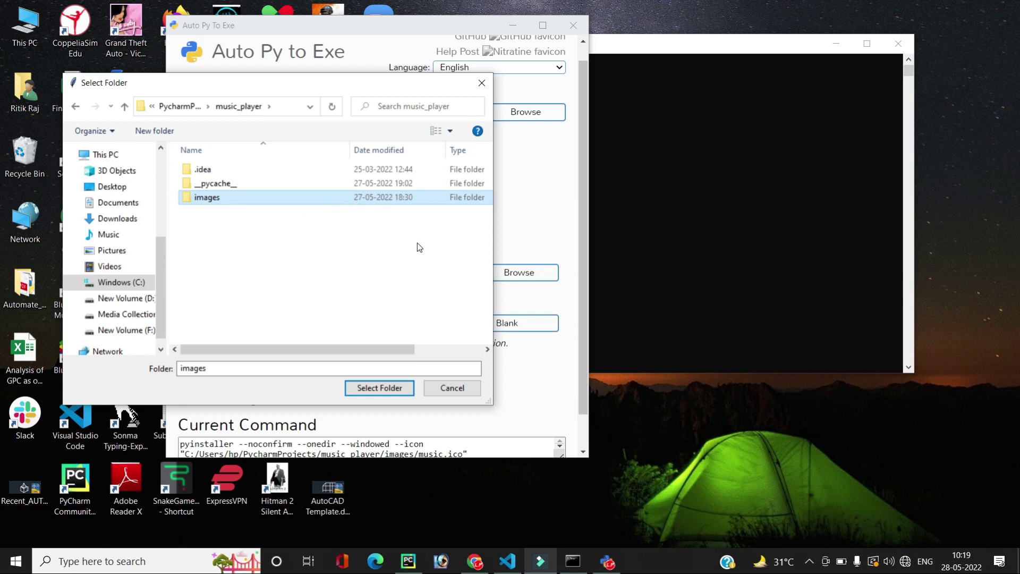
click(378, 389)
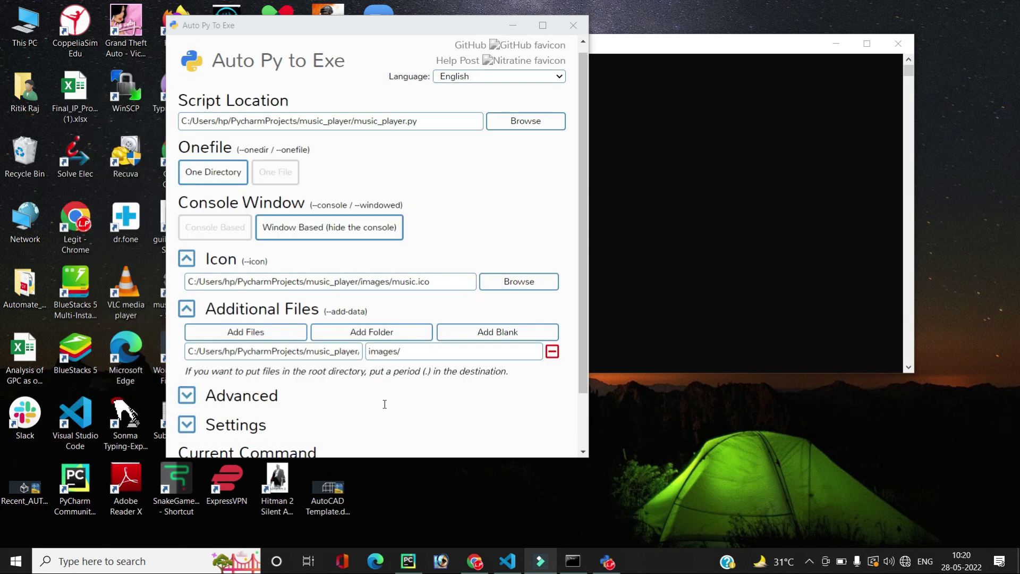
scroll(385, 405, down, 3)
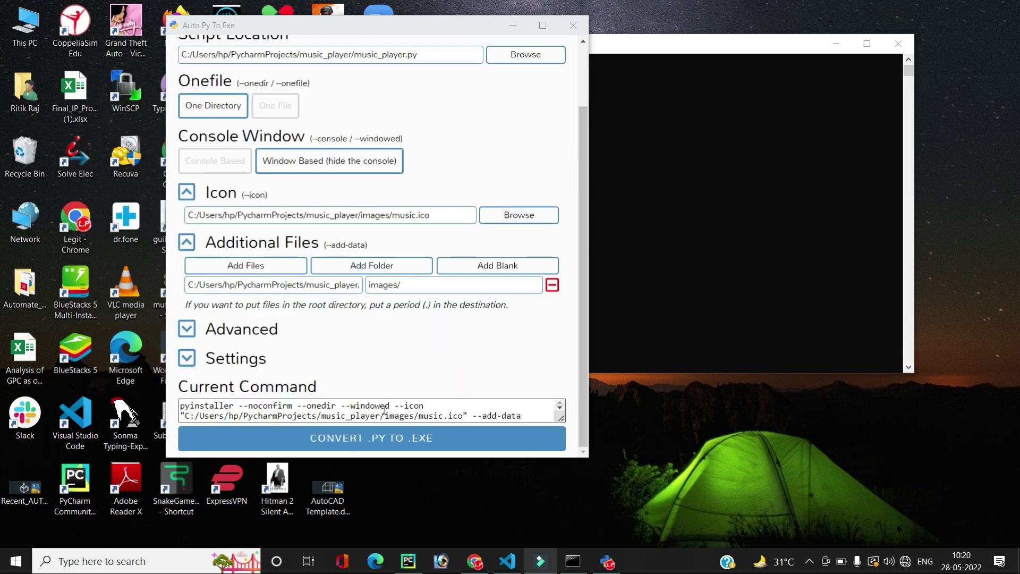
Step: Run CONVERT .PY TO .EXE and wait for the log to show Complete
click(394, 438)
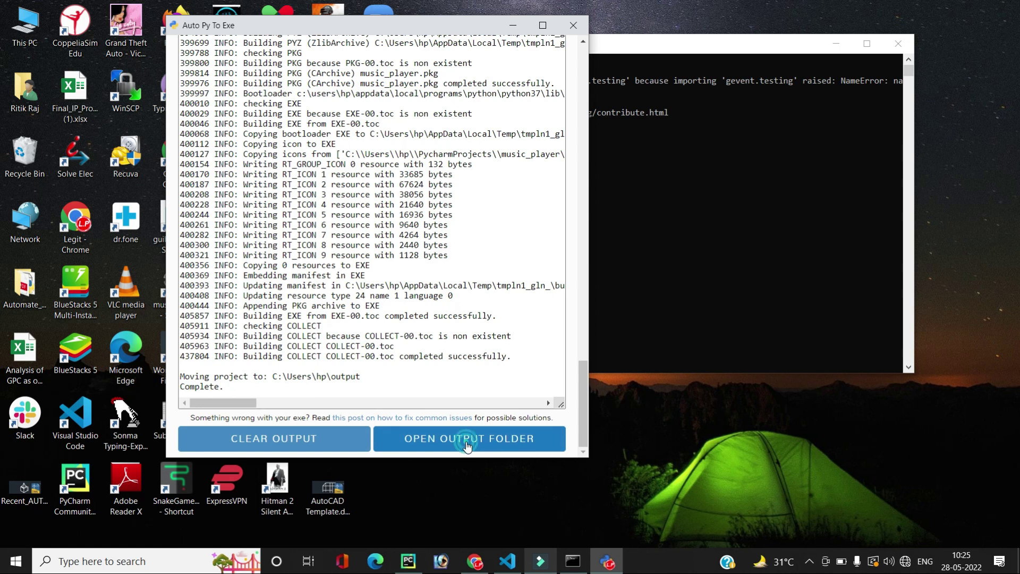
Step: Open the output folder's music_player directory and run music_player.exe
click(467, 439)
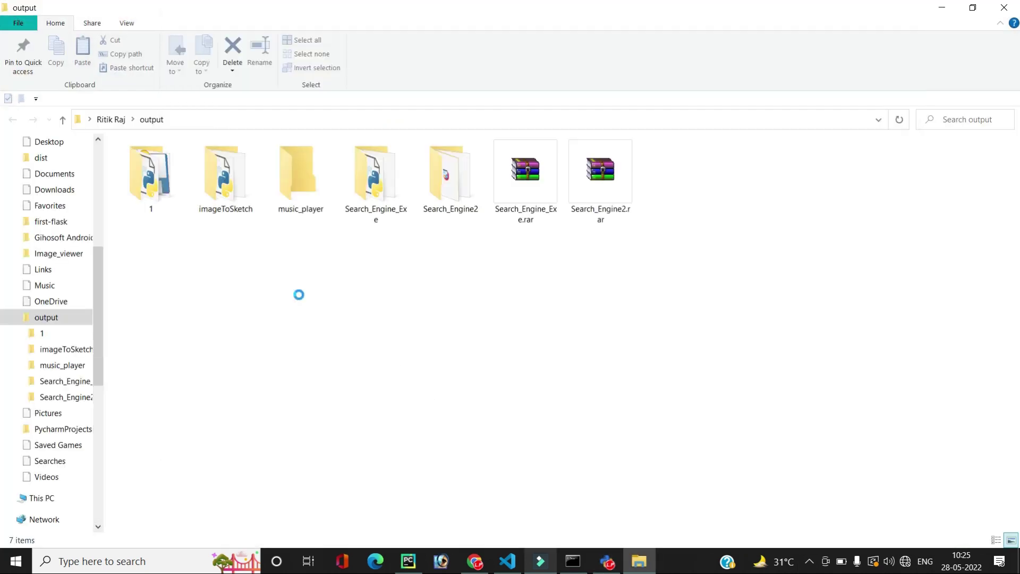
click(308, 189)
double_click(307, 189)
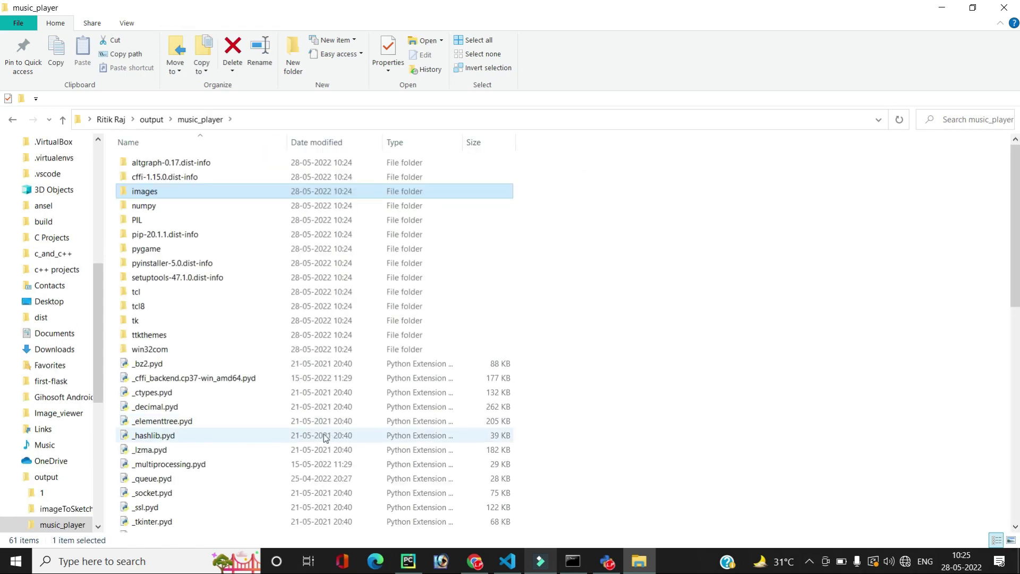
scroll(322, 433, down, 5)
click(168, 367)
double_click(167, 367)
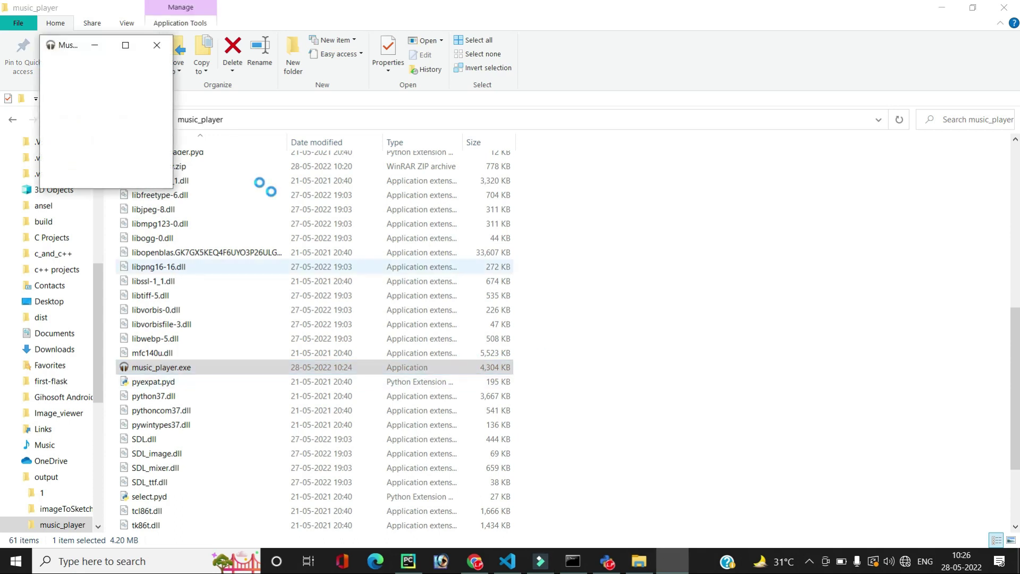
Step: Drag the Music Player window to the screen centre, nudging it slightly up-left
drag(257, 59, 584, 105)
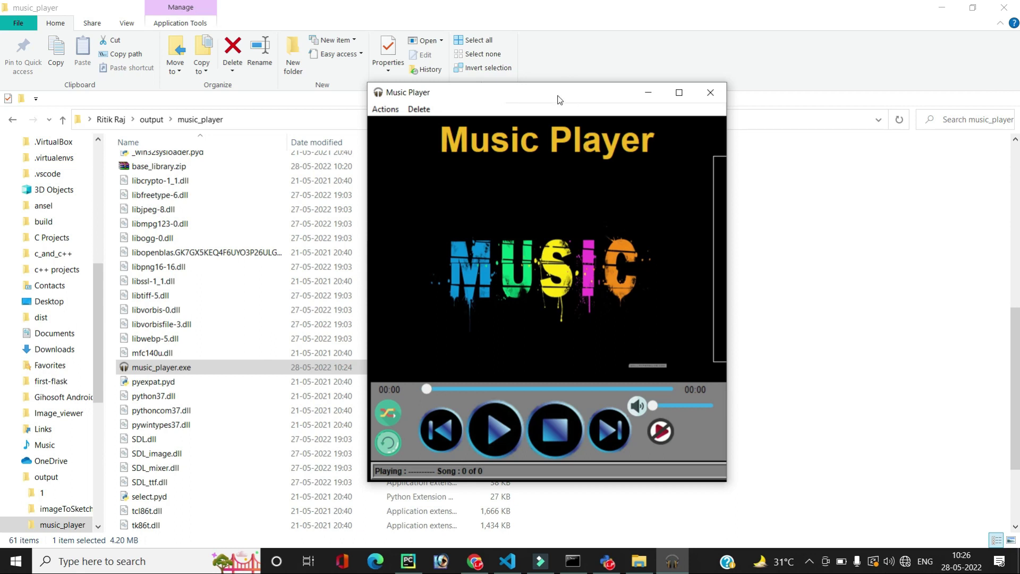
mouse_move(570, 94)
mouse_down()
mouse_move(411, 93)
mouse_move(511, 85)
mouse_up()
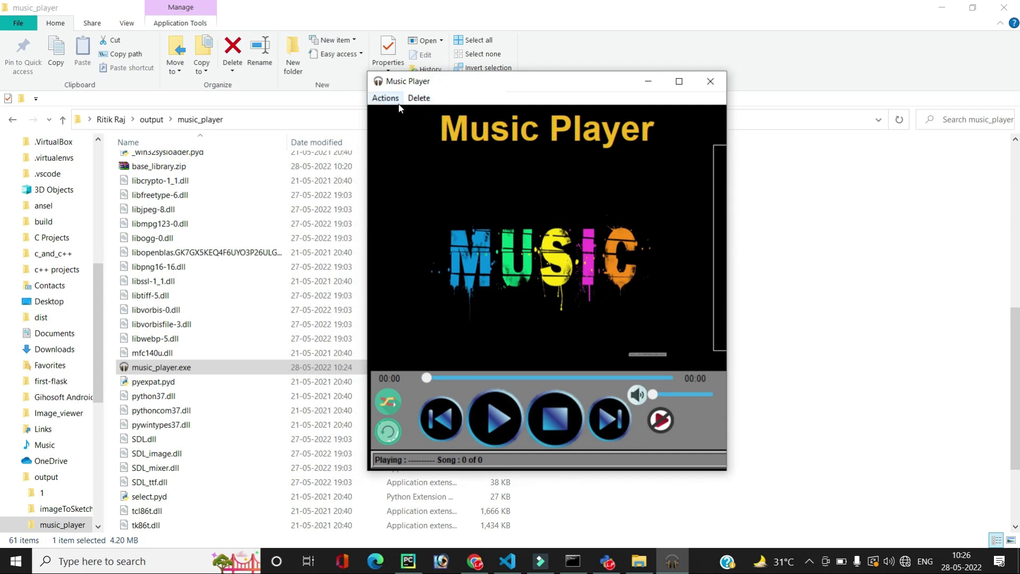